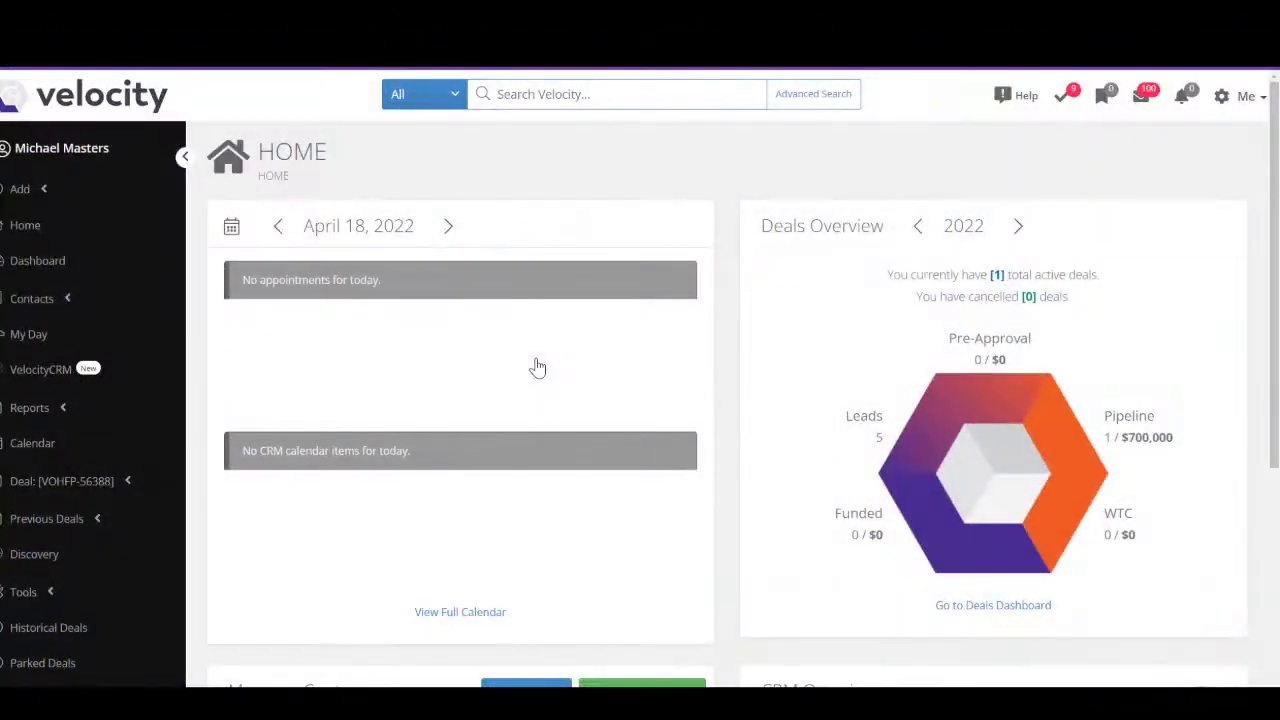
Step: Go to the user Profile page from the Me account menu
left_click(1246, 97)
left_click(1175, 176)
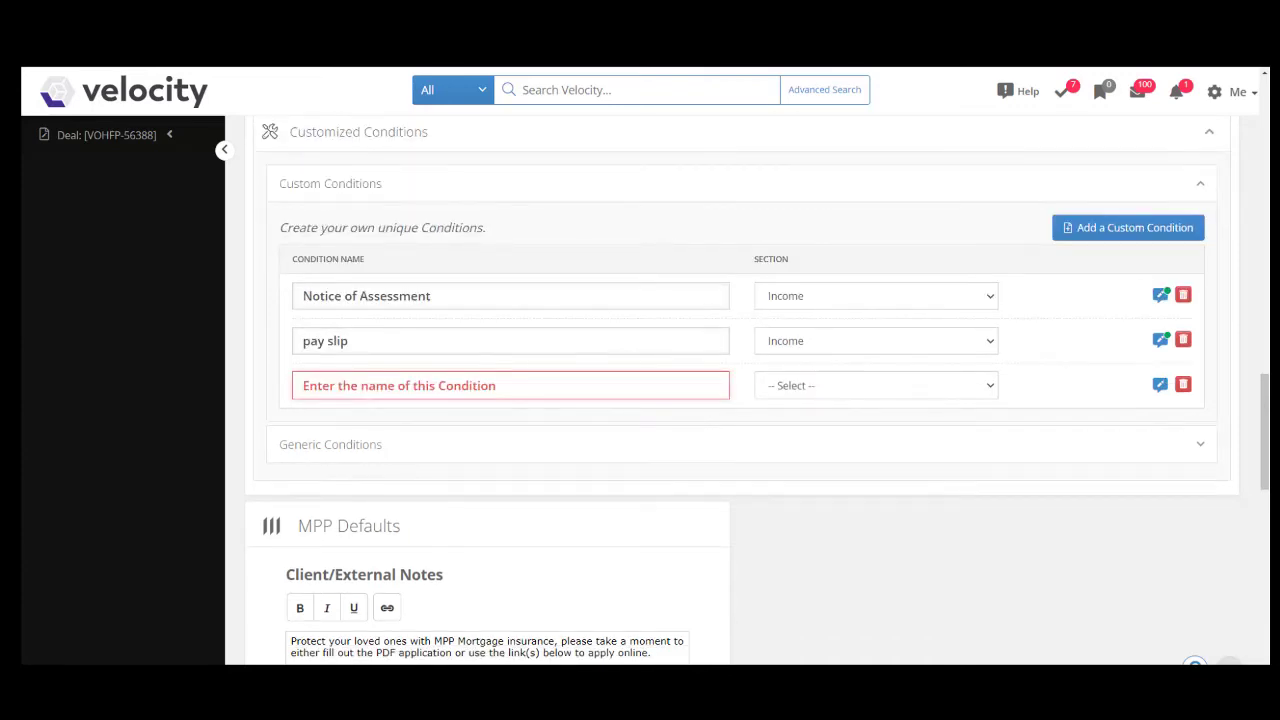
Step: Move the pay slip custom condition into the Income section
left_click_drag(850, 253, 1018, 245)
mouse_move(960, 205)
left_mouse_down()
mouse_move(984, 210)
mouse_move(970, 303)
left_mouse_up()
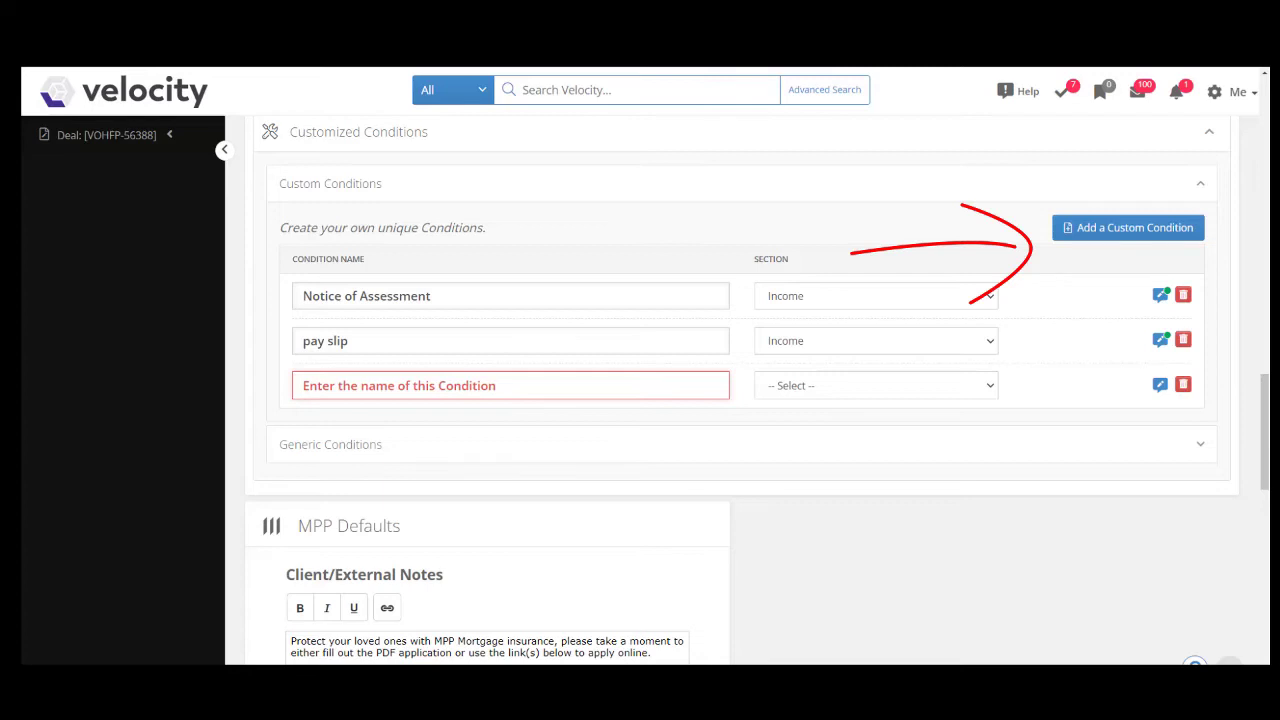